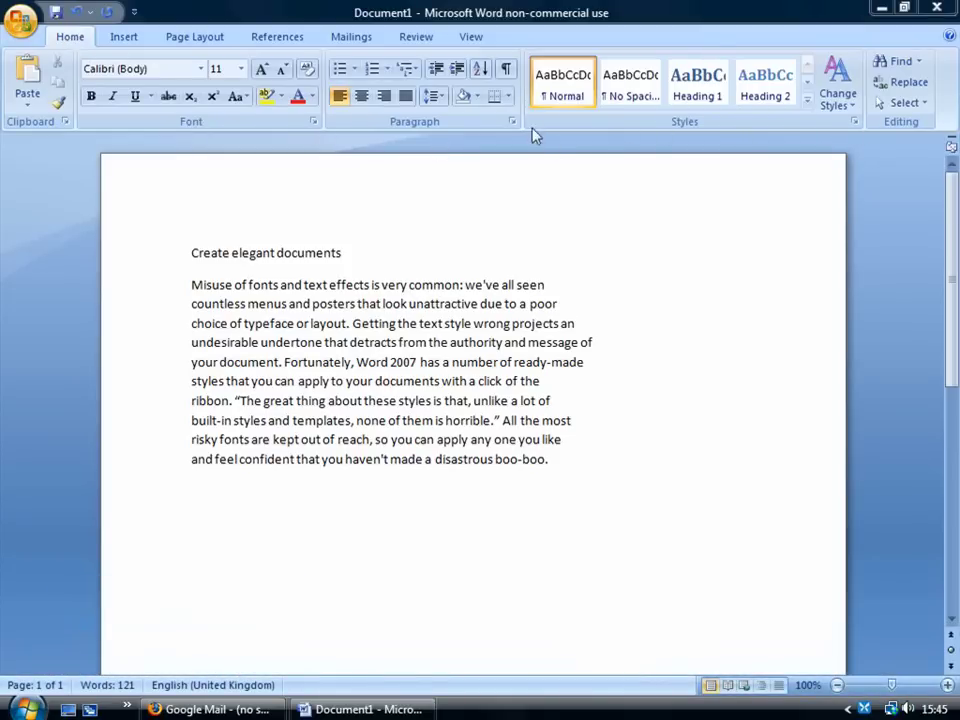
# Expand the full Quick Styles gallery to preview Heading 1 on the 'Create elegant documents' line.
pyautogui.click(808, 108)
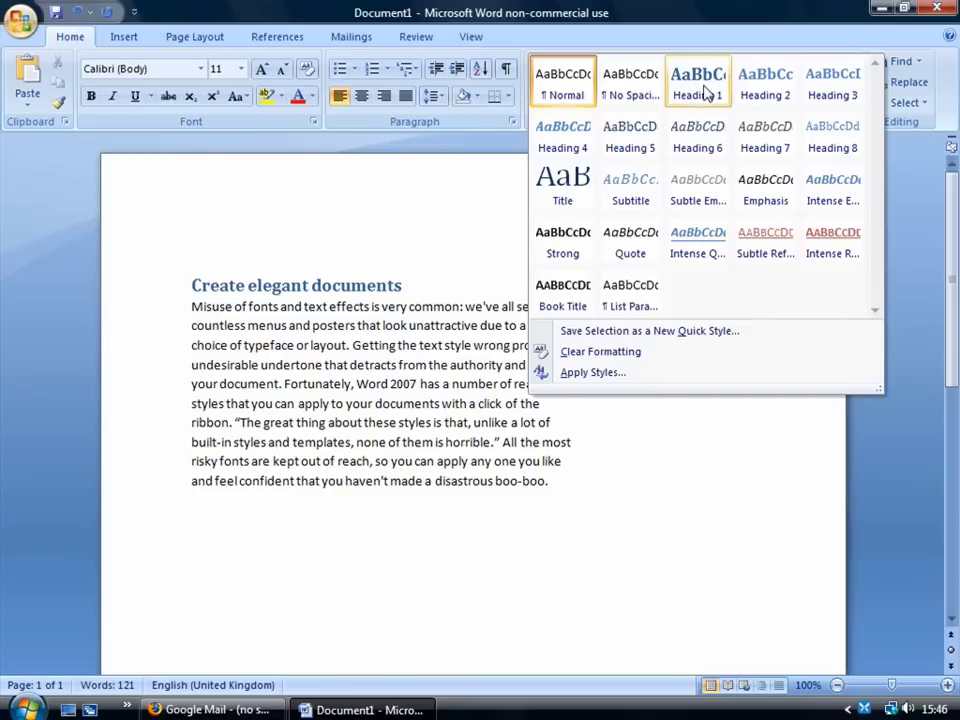
# Apply Heading 1 to 'Create elegant documents', then replace it with the 26 pt Title style.
pyautogui.click(706, 93)
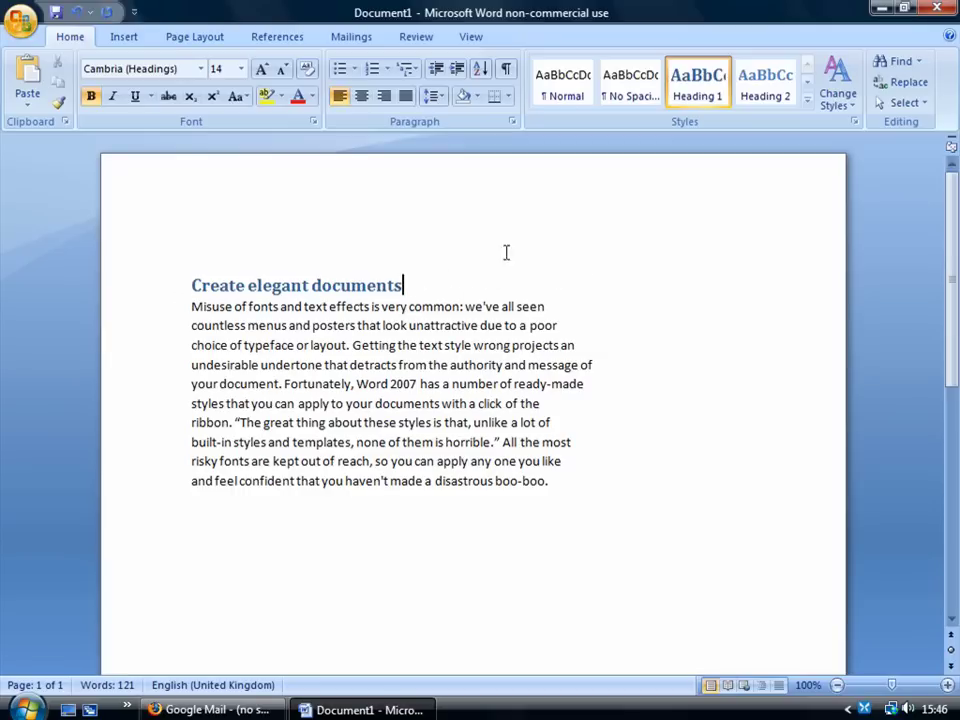
pyautogui.click(807, 106)
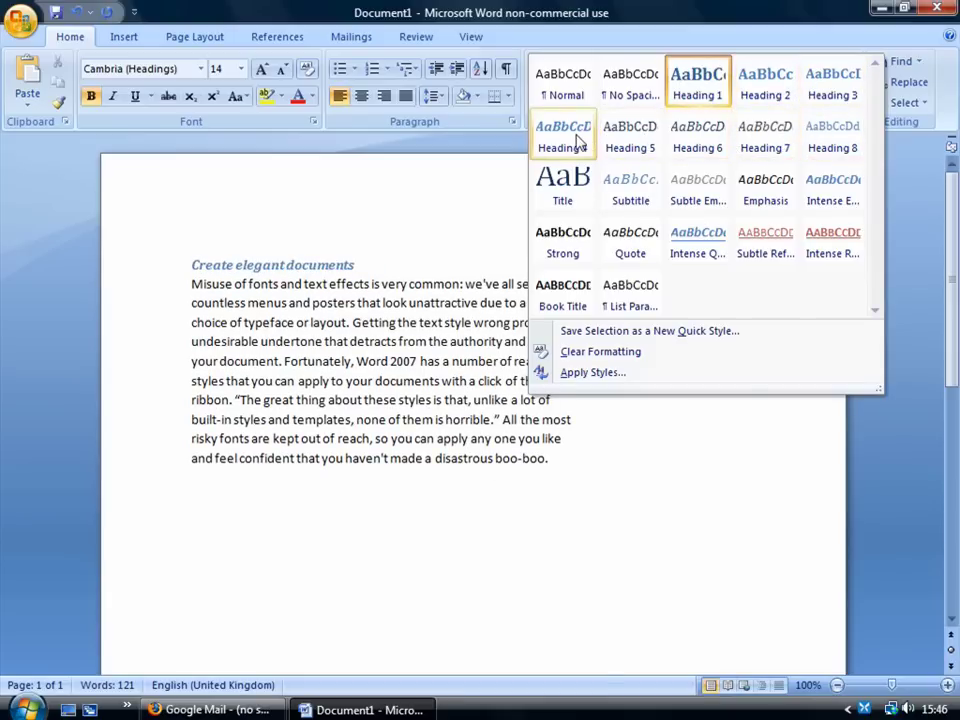
pyautogui.click(575, 197)
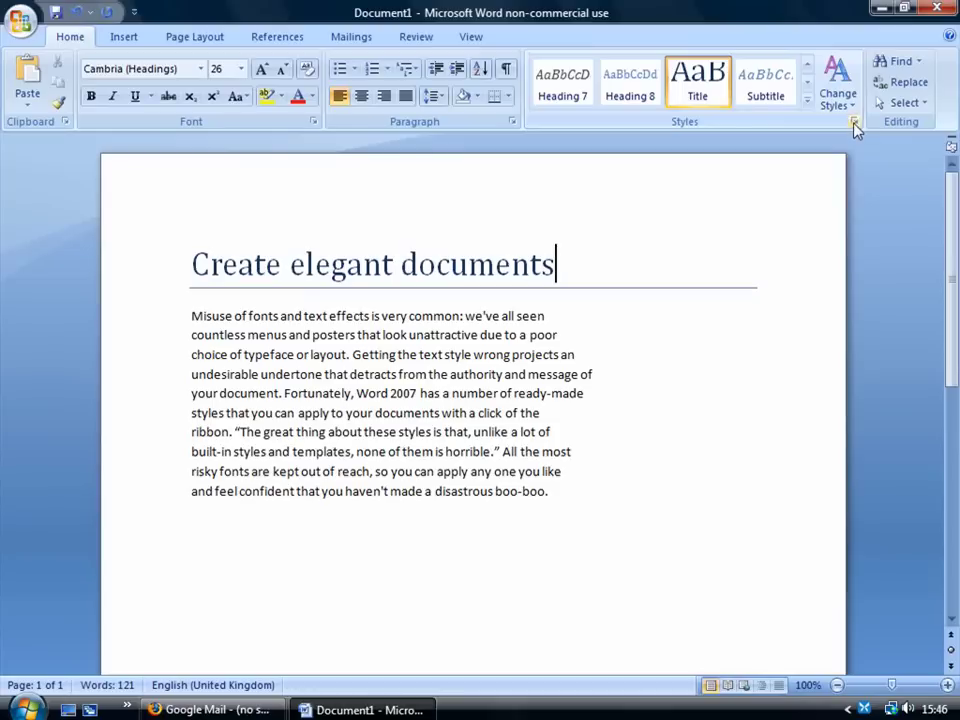
# Open the Styles pane and apply the Strong style to the body word 'documents'.
pyautogui.click(854, 122)
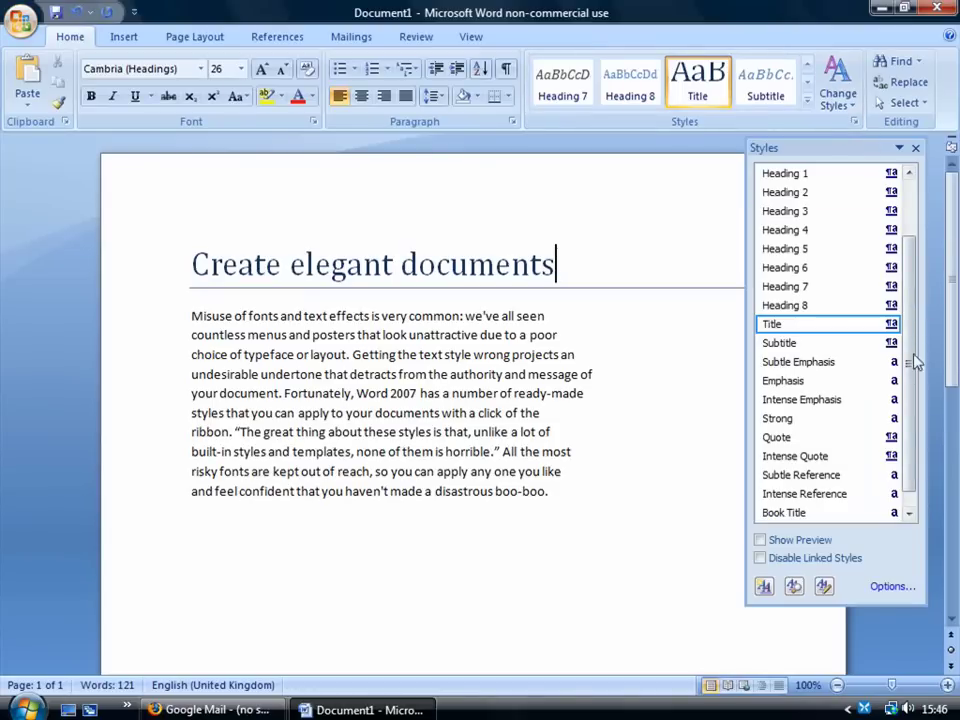
pyautogui.moveTo(912, 403); pyautogui.dragTo(912, 185)
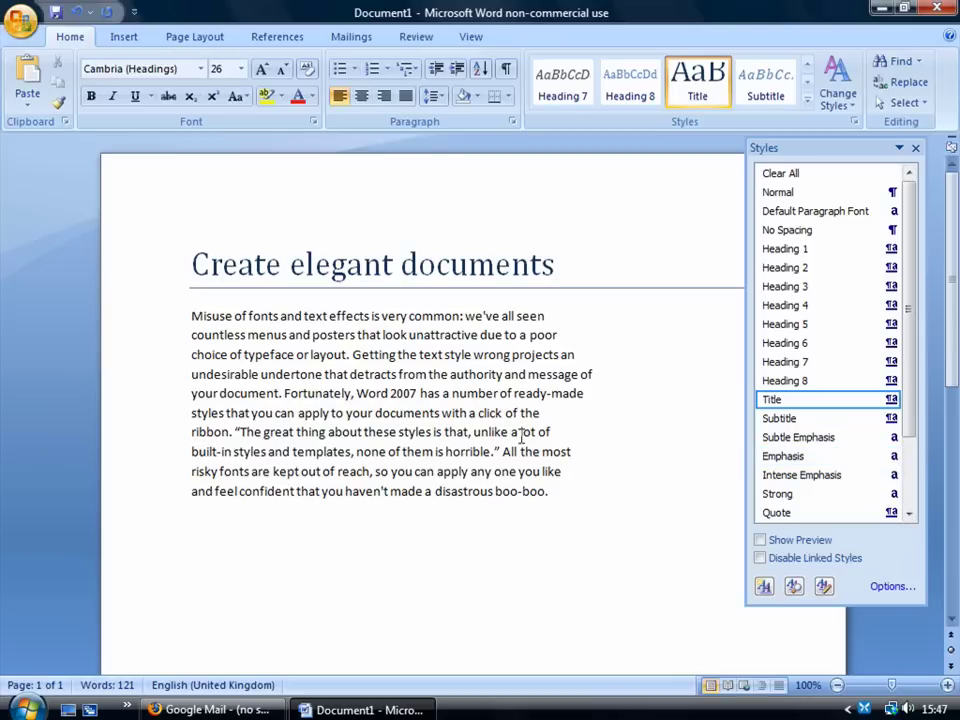
pyautogui.click(409, 414)
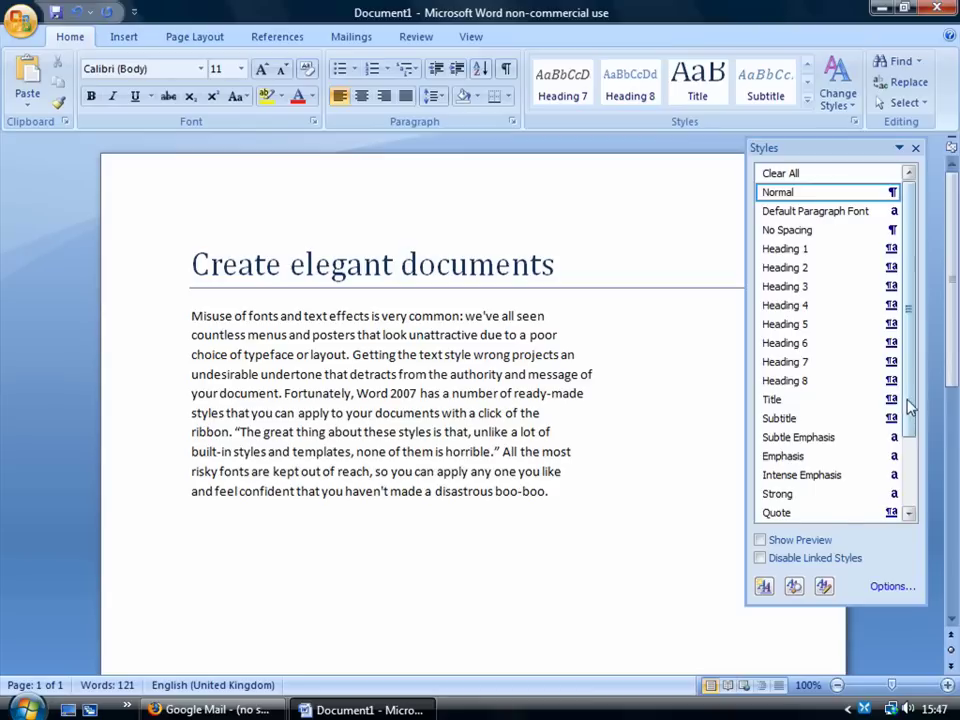
pyautogui.moveTo(909, 403); pyautogui.dragTo(910, 450)
pyautogui.click(838, 440)
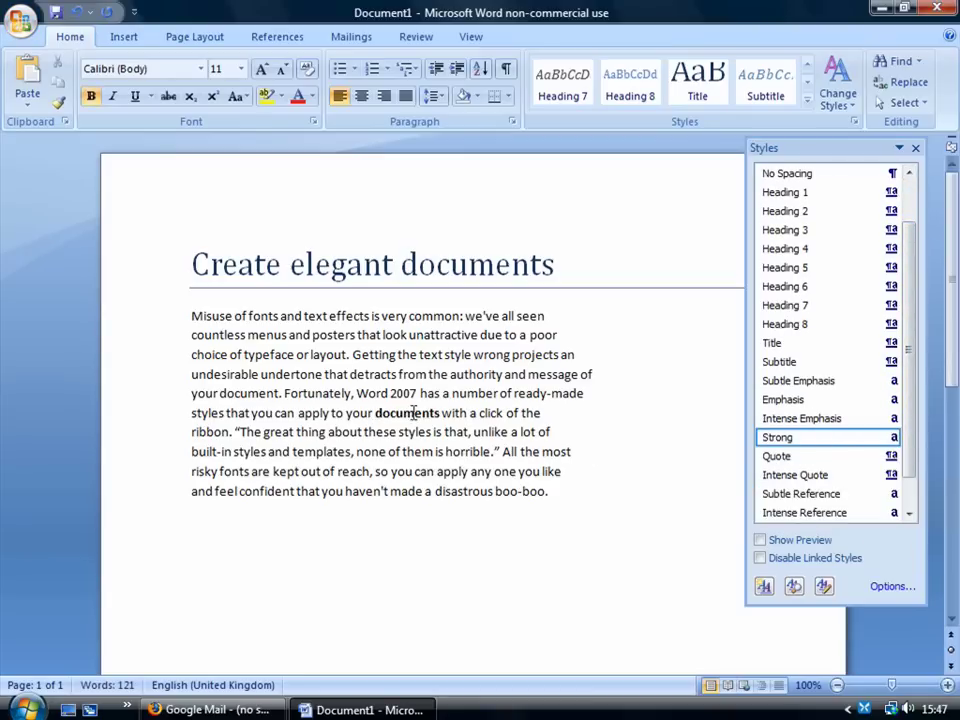
pyautogui.moveTo(920, 448); pyautogui.dragTo(907, 490)
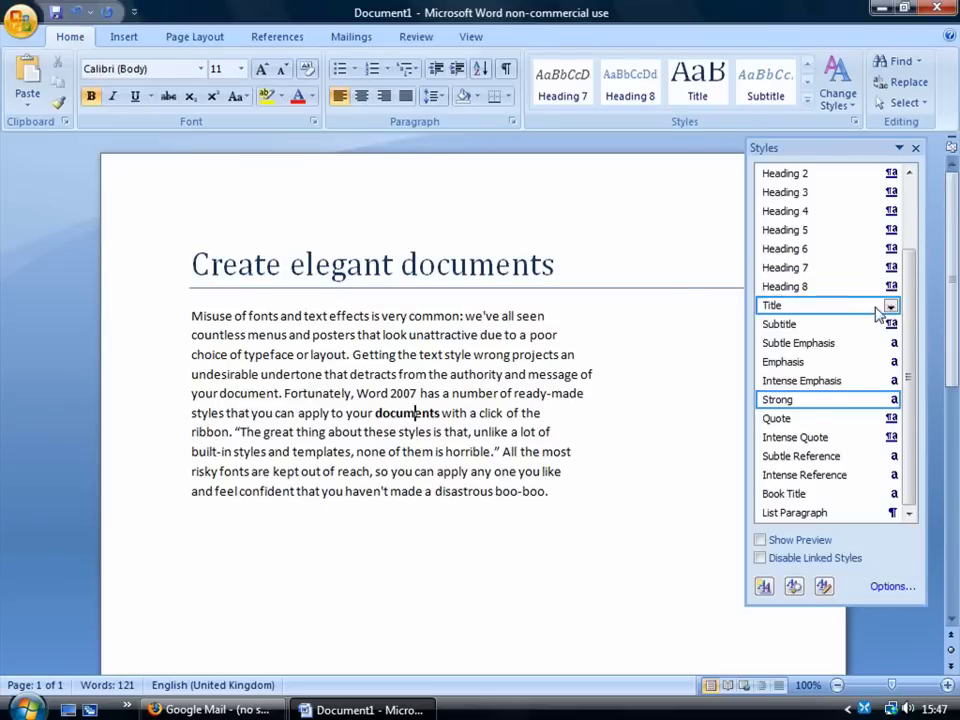
pyautogui.scroll(2, 904, 306)
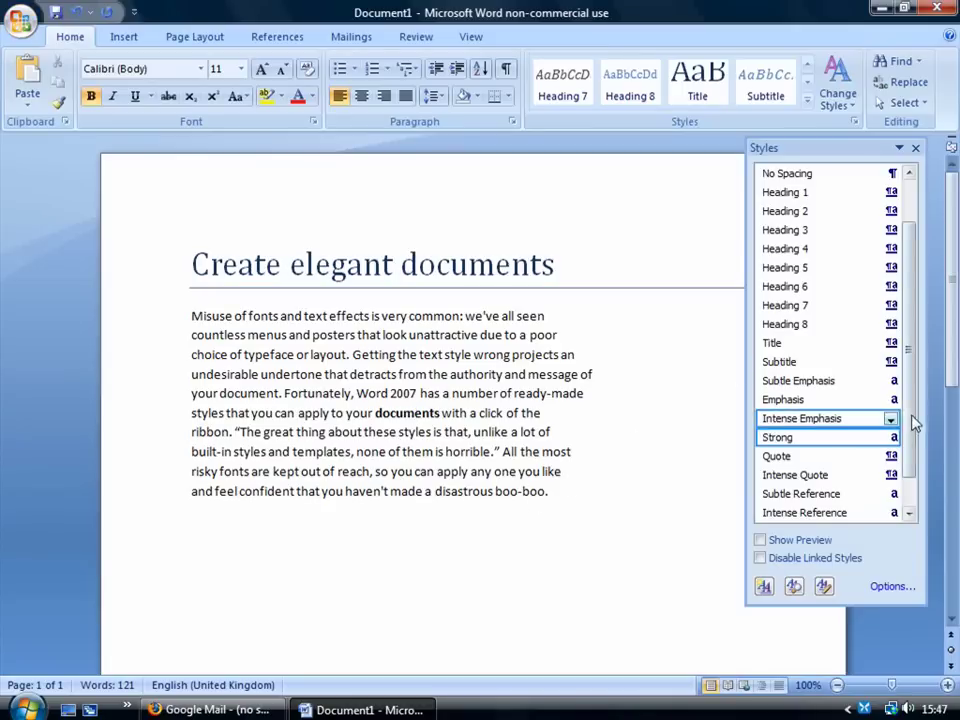
pyautogui.scroll(-2, 911, 470)
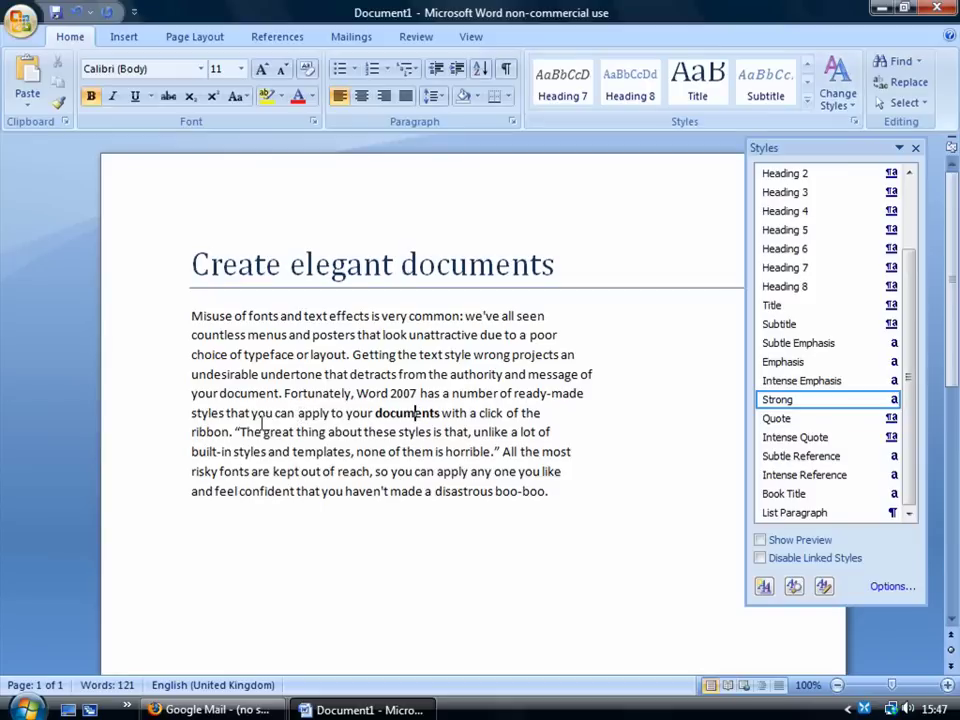
# Apply the italic Quote style to the sentence about built-in styles and templates.
pyautogui.moveTo(236, 432); pyautogui.dragTo(479, 452)
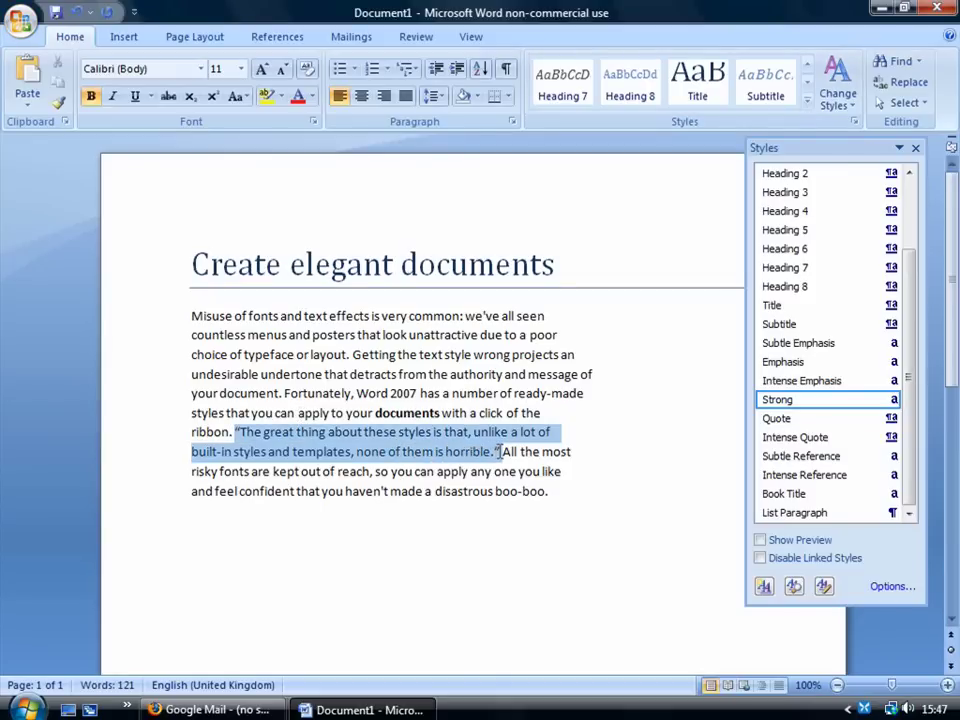
pyautogui.click(807, 97)
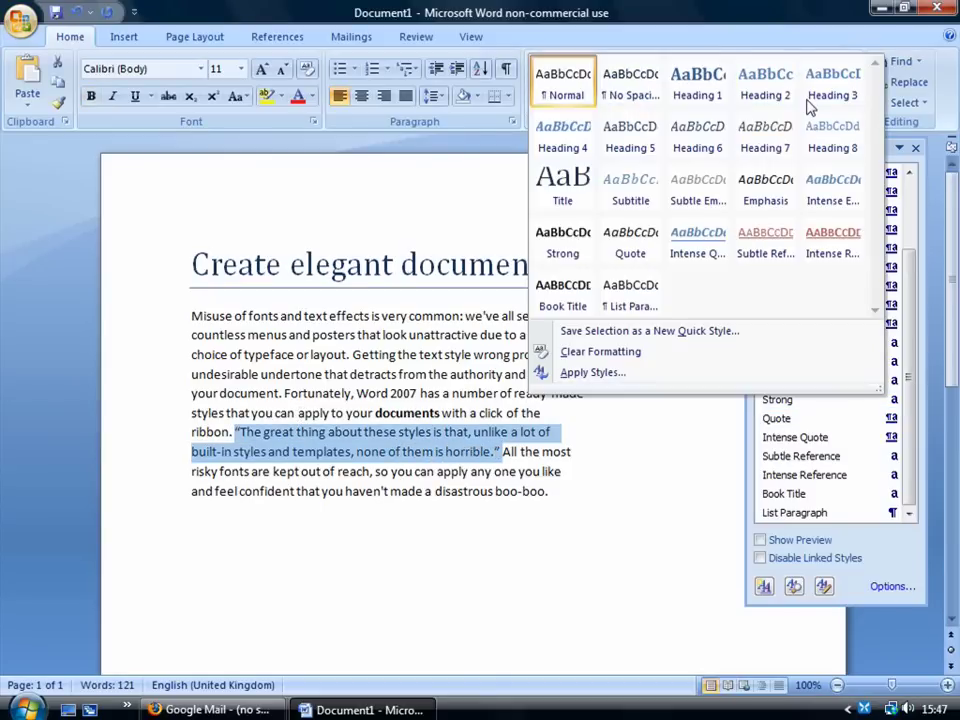
pyautogui.click(630, 236)
pyautogui.click(430, 532)
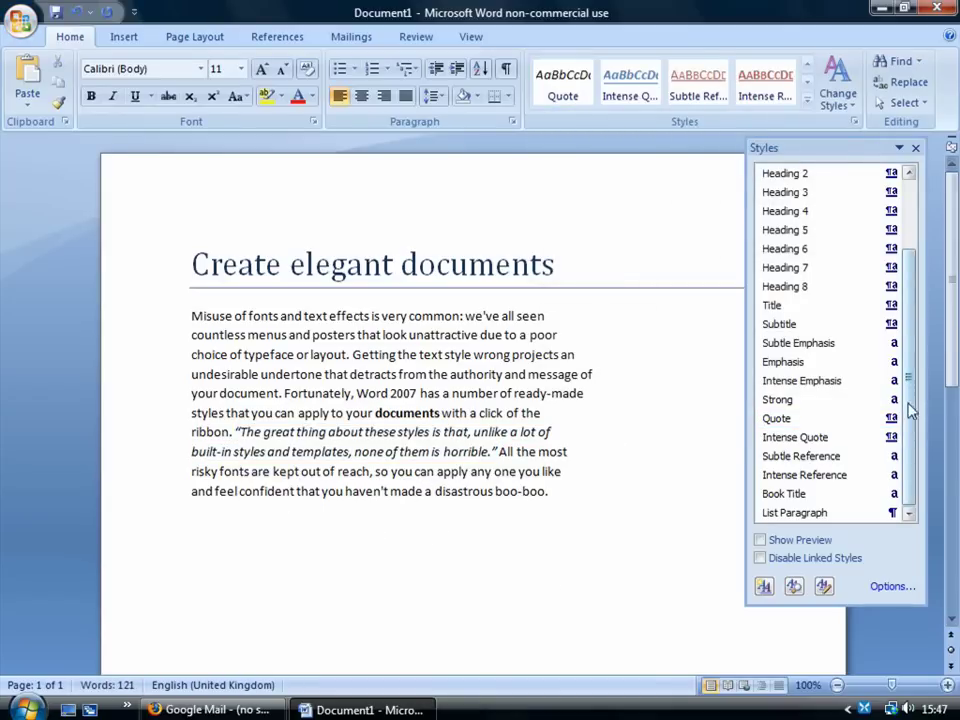
pyautogui.moveTo(906, 441); pyautogui.dragTo(918, 346)
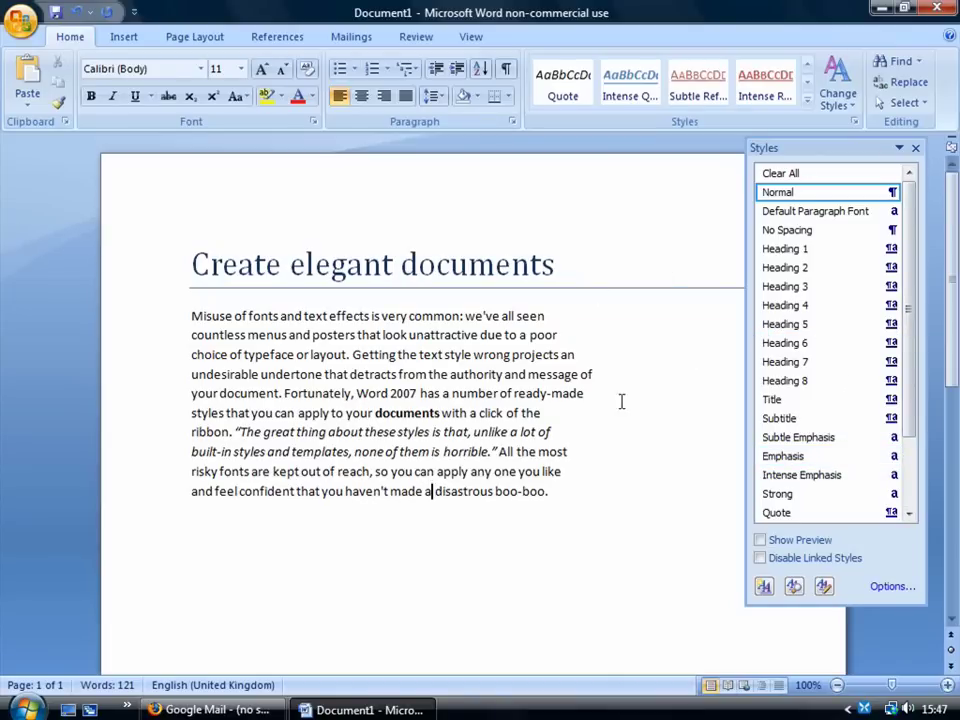
# Browse the Quick Styles gallery rows without applying a style, returning to the first row.
pyautogui.click(807, 102)
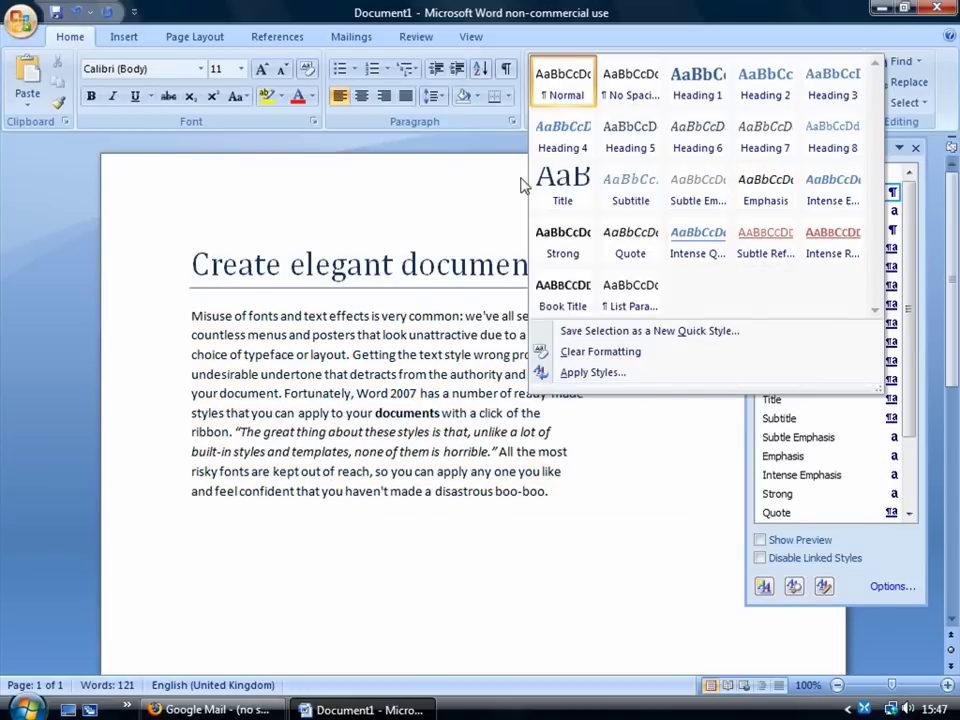
pyautogui.press('Escape')
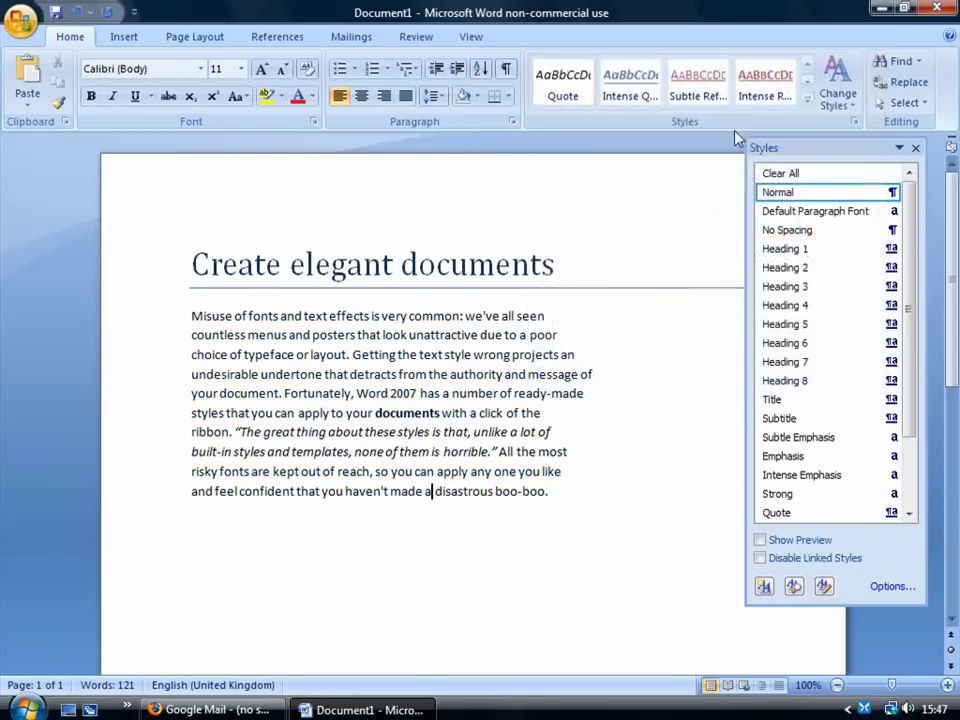
pyautogui.click(809, 84)
pyautogui.click(809, 66)
pyautogui.click(809, 66)
pyautogui.click(809, 66)
pyautogui.click(811, 66)
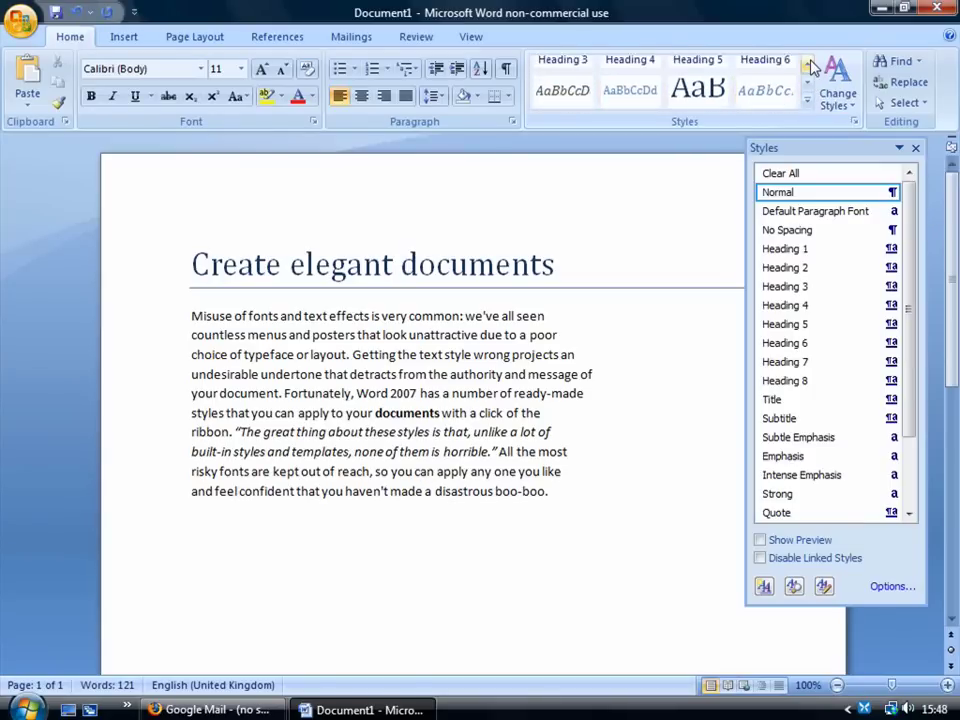
pyautogui.click(811, 66)
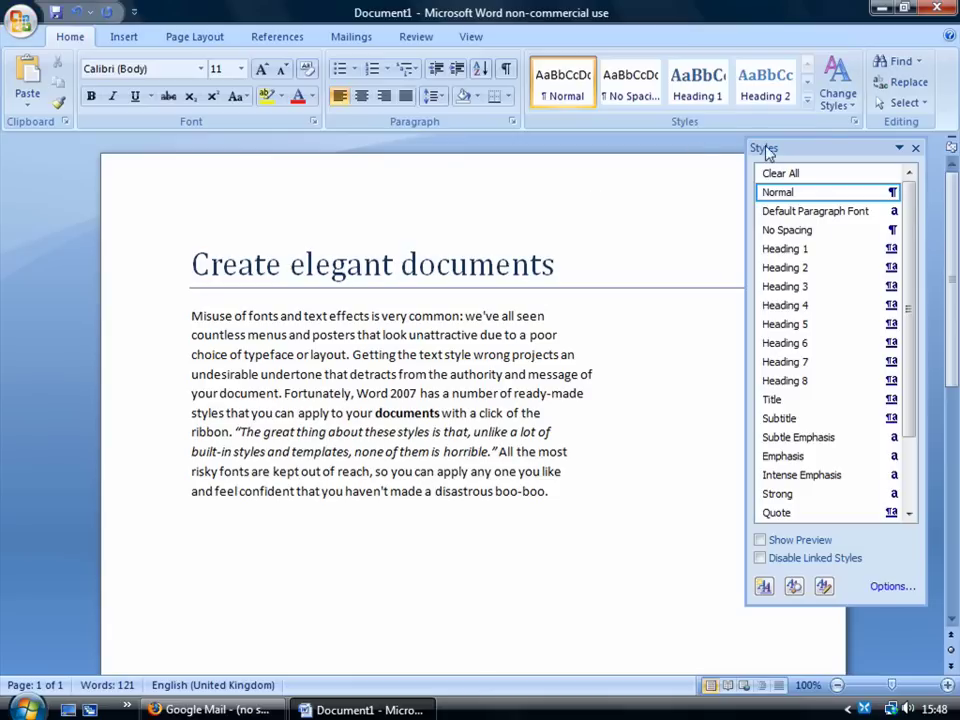
# Apply the Elegant style set via Change Styles > Style Set, making the heading small capitals.
pyautogui.click(846, 96)
pyautogui.moveTo(866, 133)
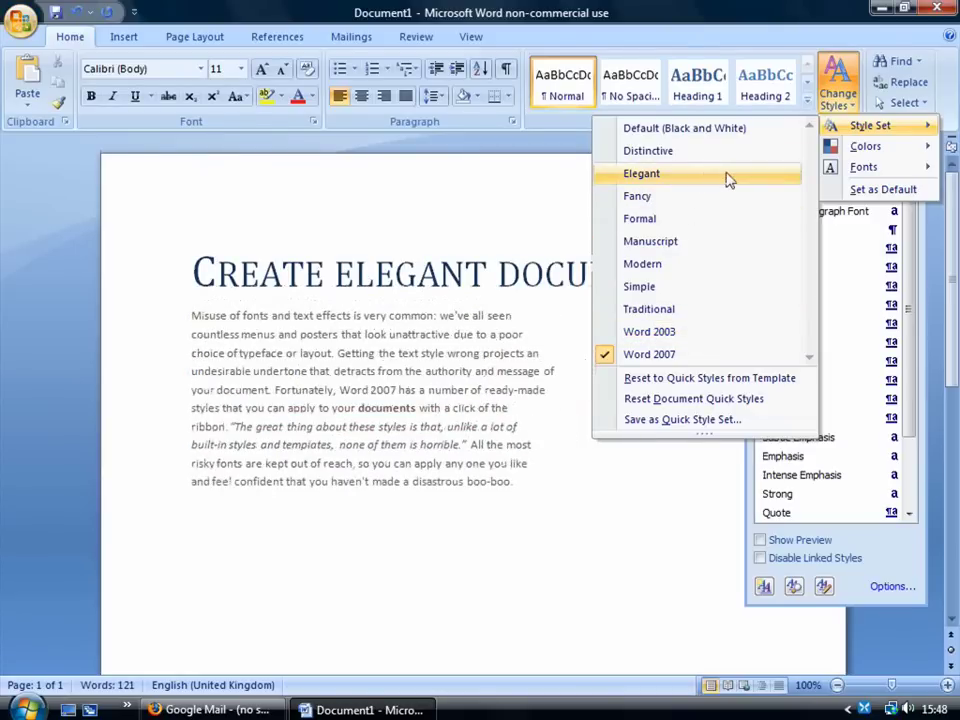
pyautogui.click(728, 178)
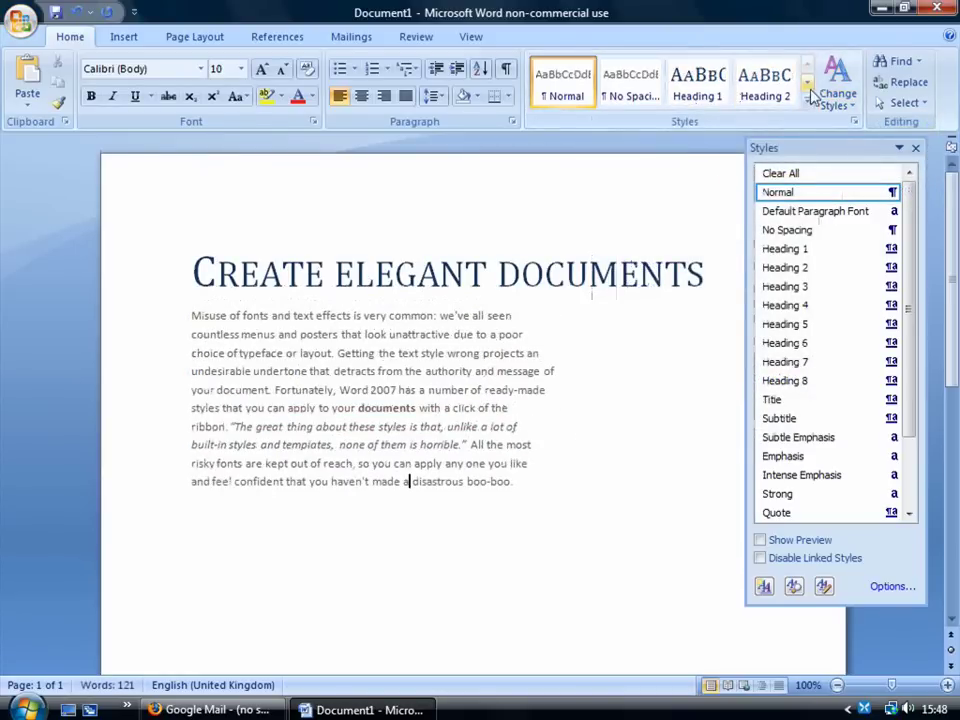
pyautogui.click(808, 83)
pyautogui.click(808, 101)
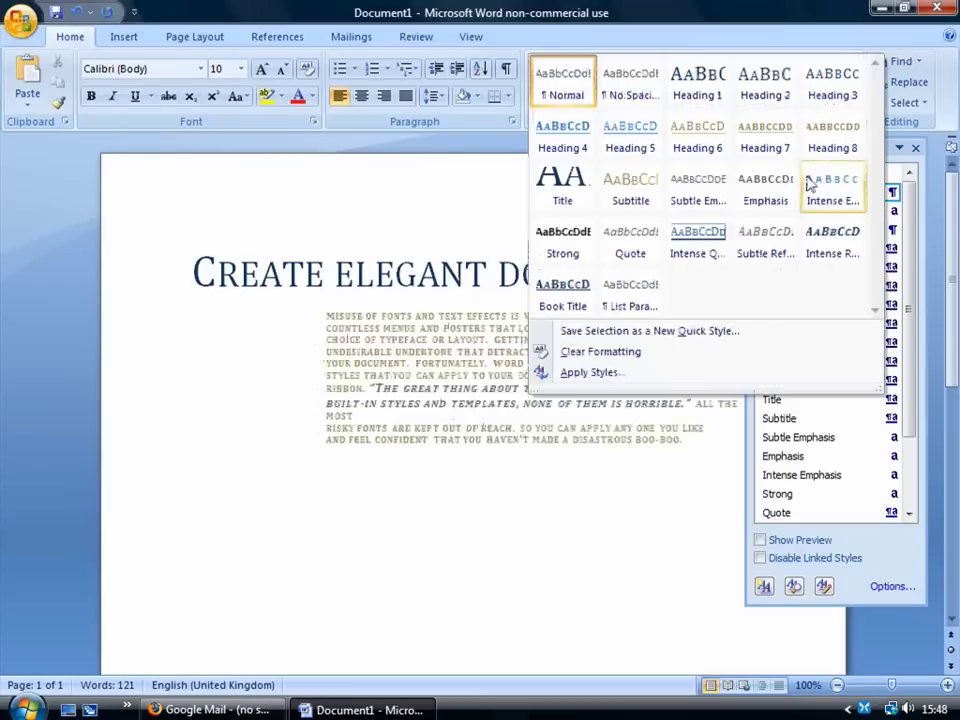
# Apply Heading 4 to the 'Create elegant documents' title, making it small bold 10 pt capitals.
pyautogui.click(393, 226)
pyautogui.click(194, 272)
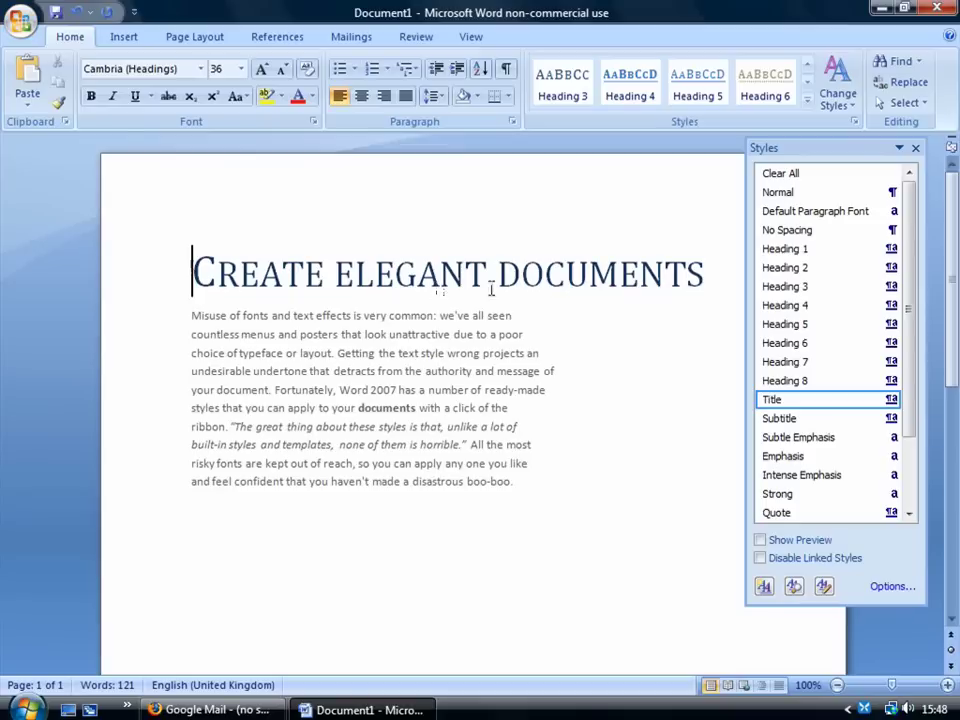
pyautogui.click(809, 108)
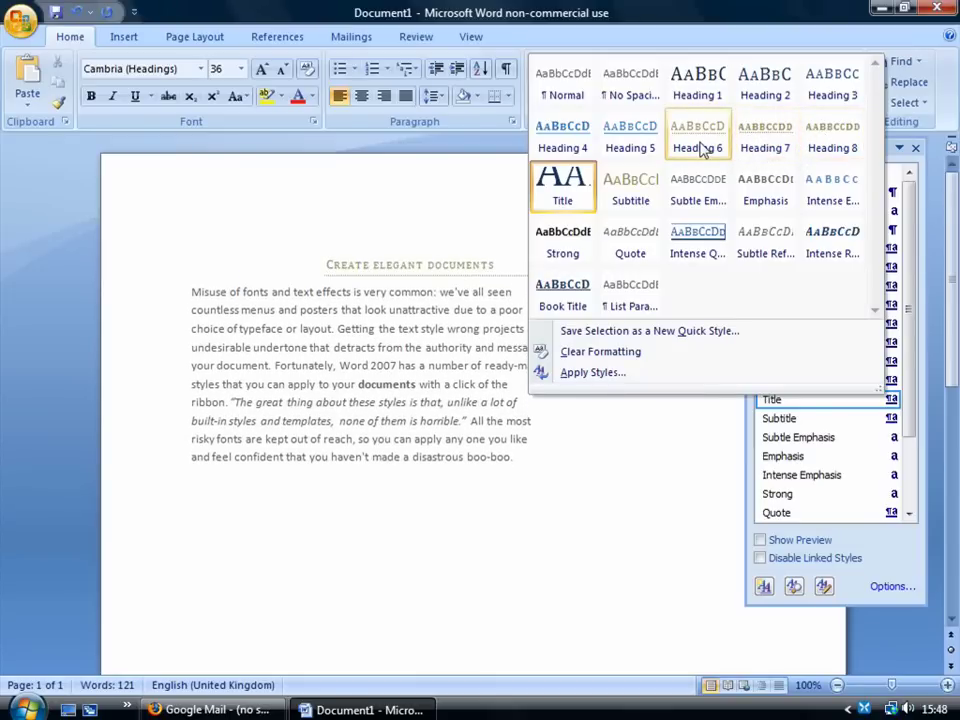
pyautogui.click(571, 145)
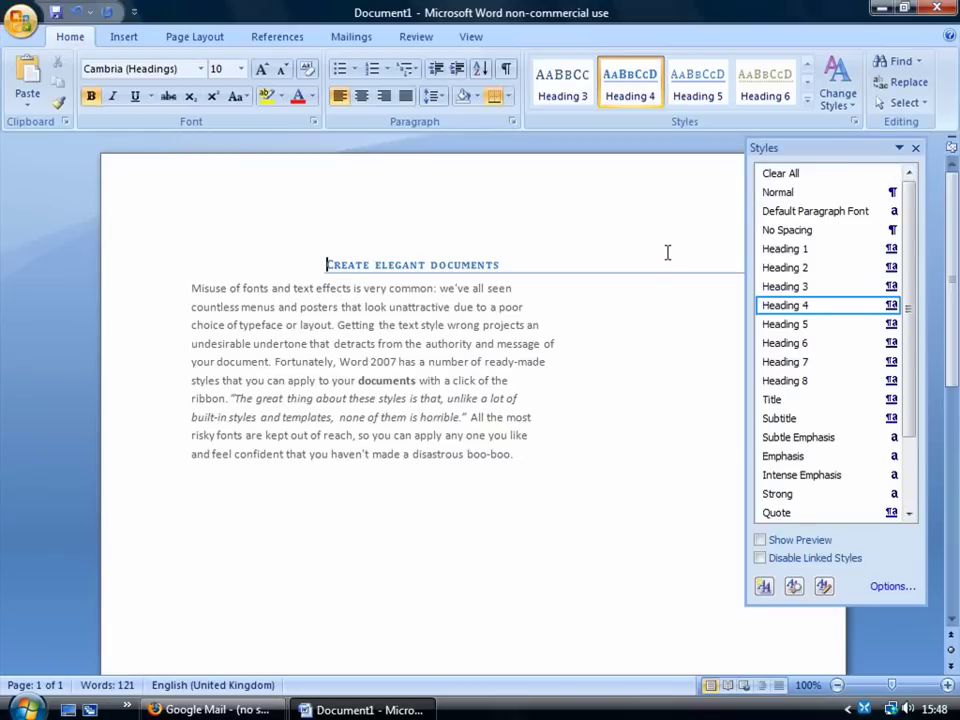
pyautogui.click(807, 105)
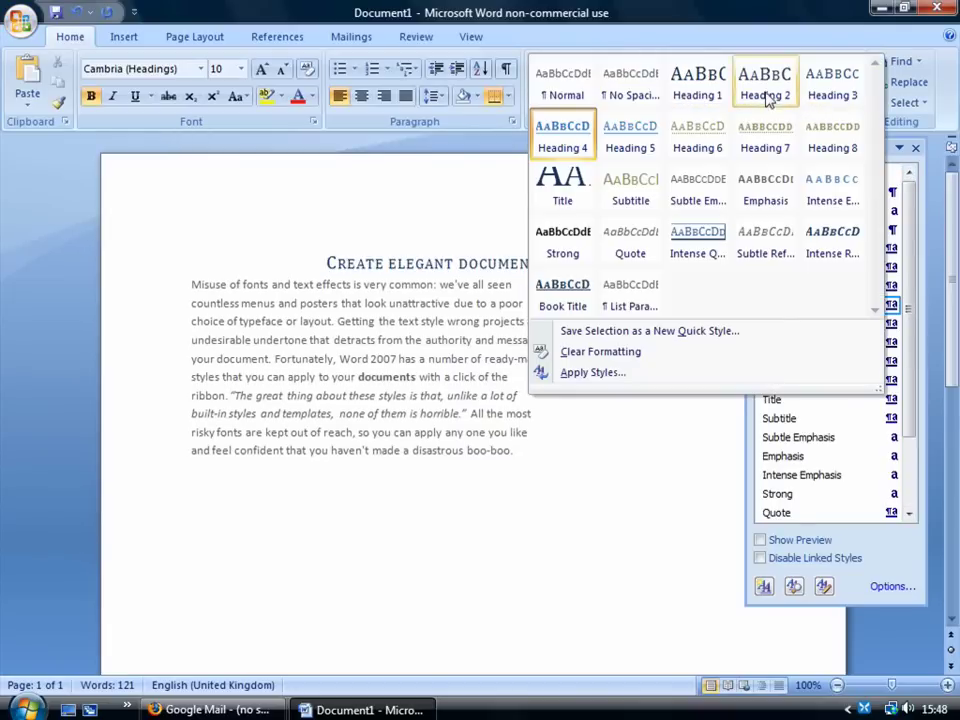
pyautogui.click(755, 22)
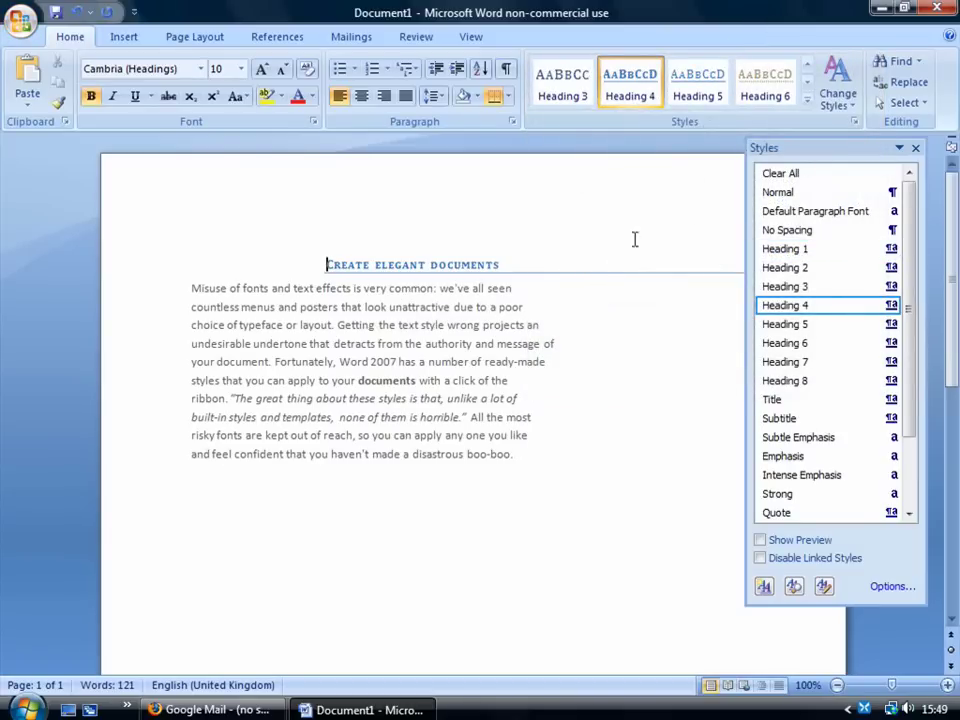
pyautogui.moveTo(909, 236)
pyautogui.mouseDown()
pyautogui.moveTo(909, 272)
pyautogui.moveTo(907, 230)
pyautogui.mouseUp()
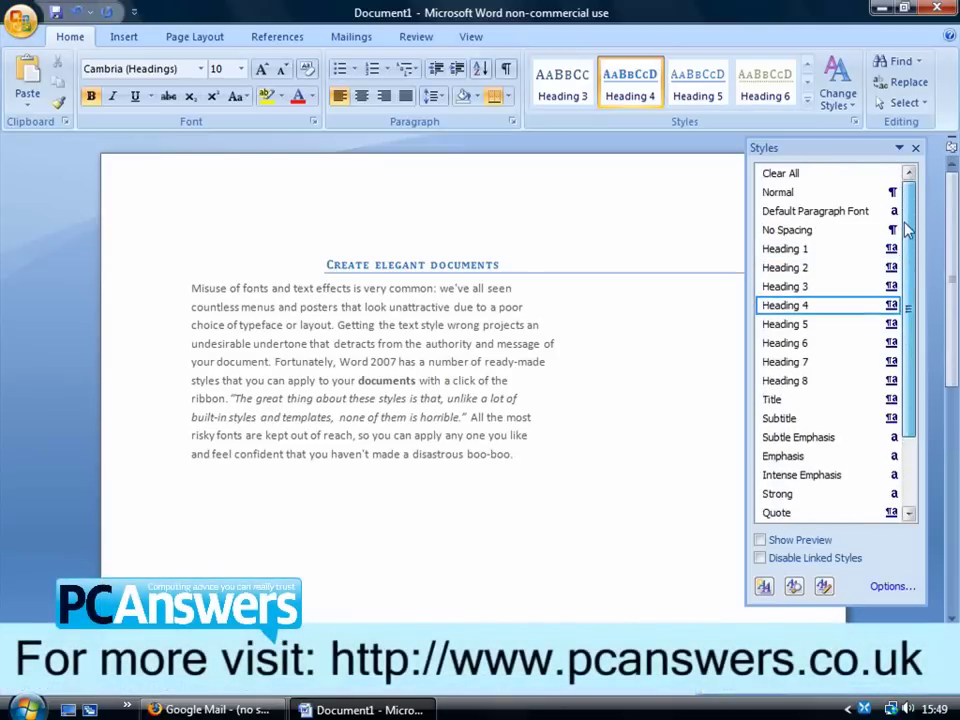